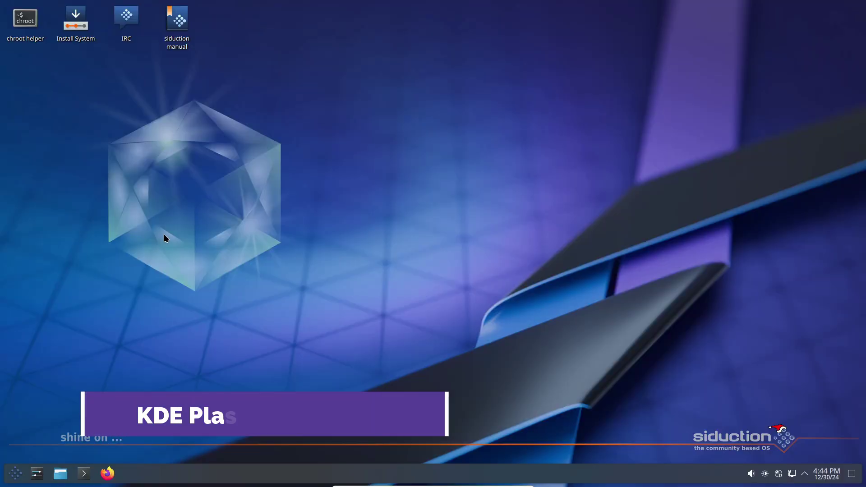
Open and cancel the Application Launcher's settings, then launch System Settings from the taskbar
{"action": "left_click", "coordinate": [14, 474]}
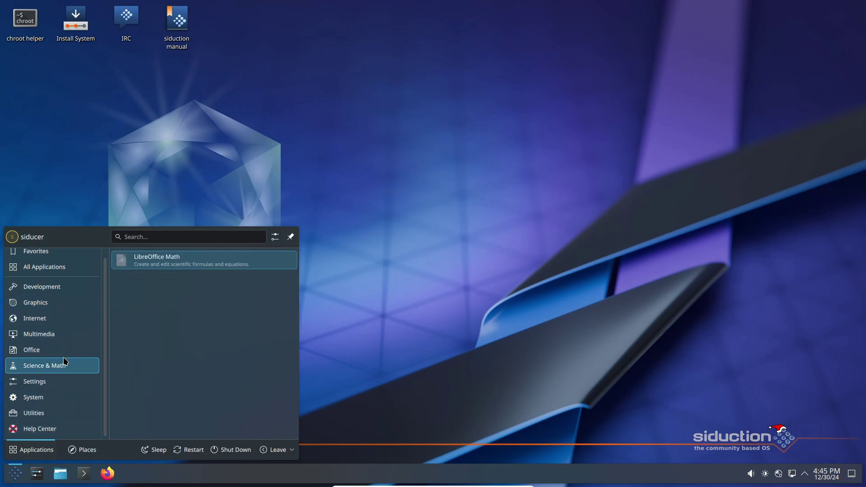
{"action": "mouse_move", "coordinate": [52, 342]}
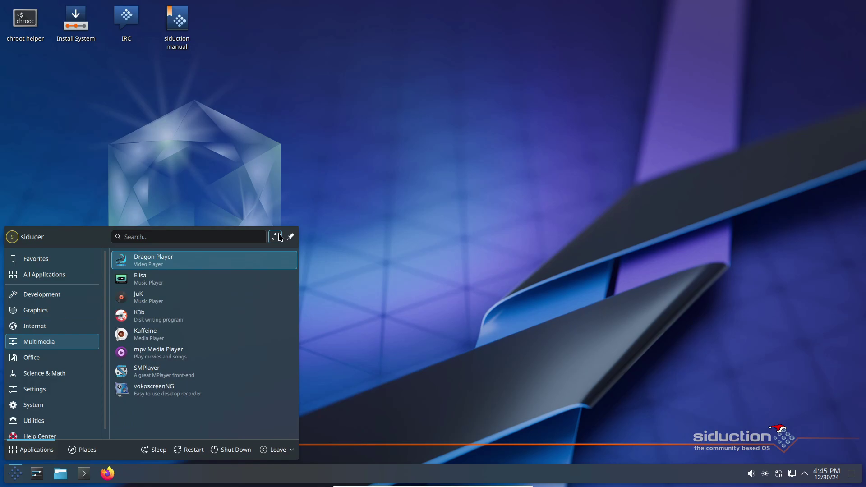
{"action": "left_click", "coordinate": [277, 236]}
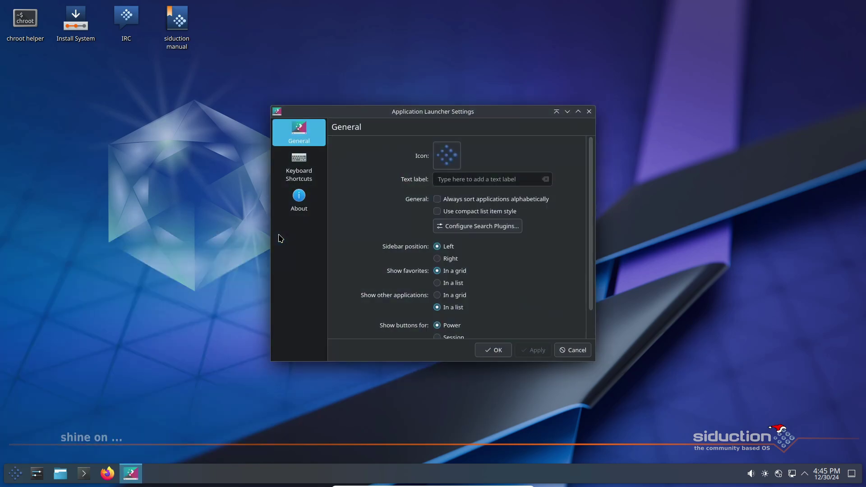
{"action": "left_click", "coordinate": [564, 352]}
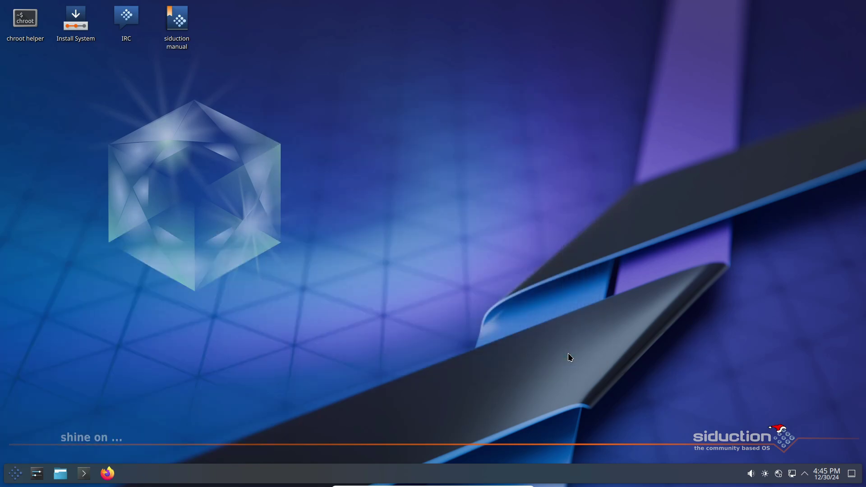
{"action": "left_click", "coordinate": [817, 476]}
{"action": "left_click_drag", "start_coordinate": [37, 473], "coordinate": [128, 352]}
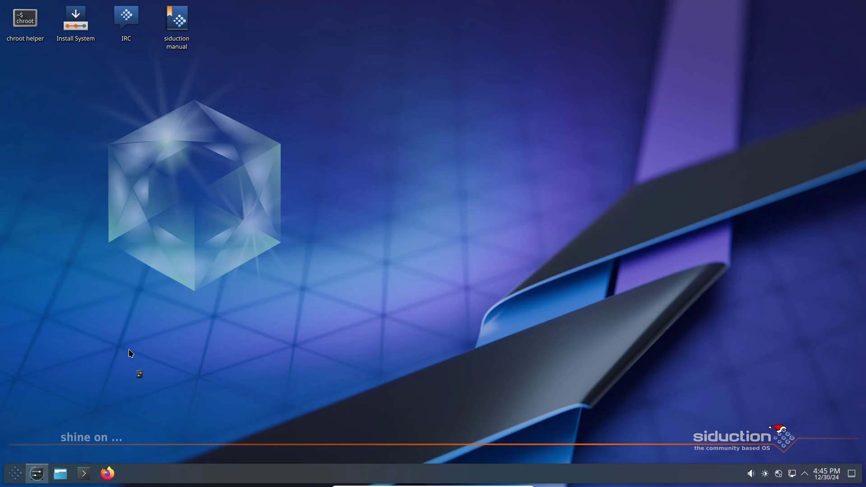
{"action": "scroll", "coordinate": [288, 305], "scroll_direction": "down", "scroll_amount": 5}
{"action": "scroll", "coordinate": [288, 305], "scroll_direction": "down", "scroll_amount": 5}
Browse the About this System, Mouse & Touchpad and Multimedia pages, then quit System Settings
{"action": "left_click", "coordinate": [294, 296]}
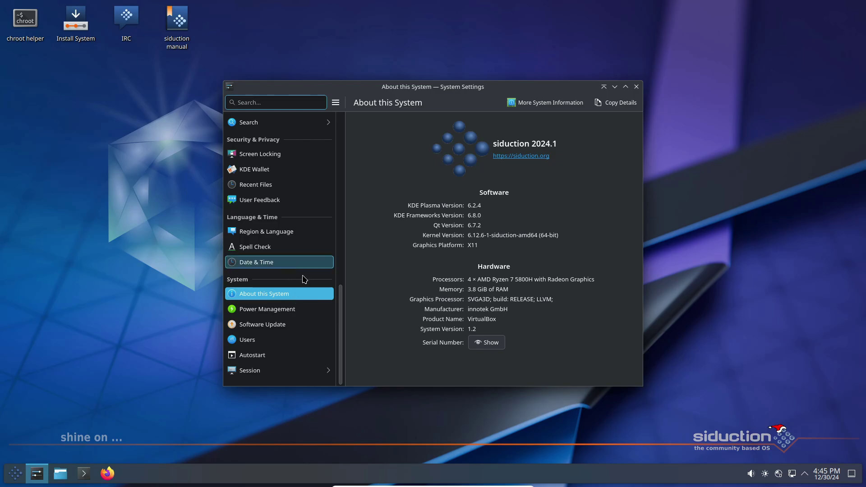
{"action": "scroll", "coordinate": [302, 285], "scroll_direction": "up", "scroll_amount": 5}
{"action": "scroll", "coordinate": [305, 278], "scroll_direction": "up", "scroll_amount": 5}
{"action": "left_click", "coordinate": [285, 151]}
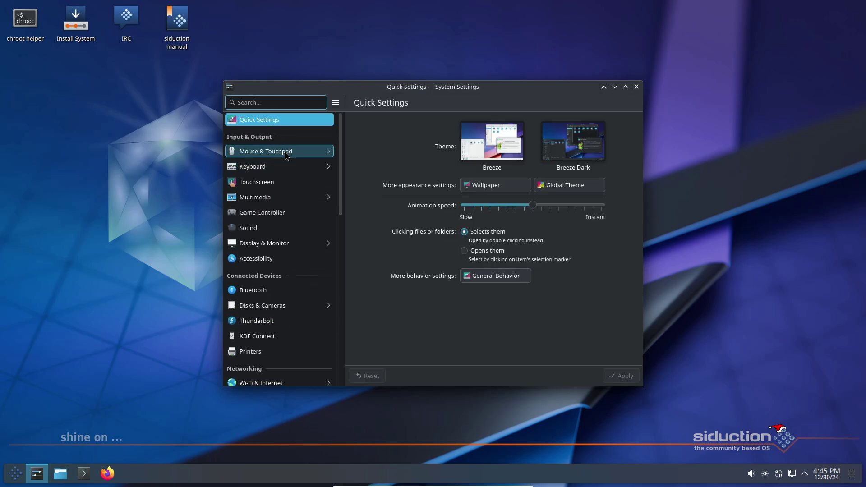
{"action": "left_click", "coordinate": [288, 196]}
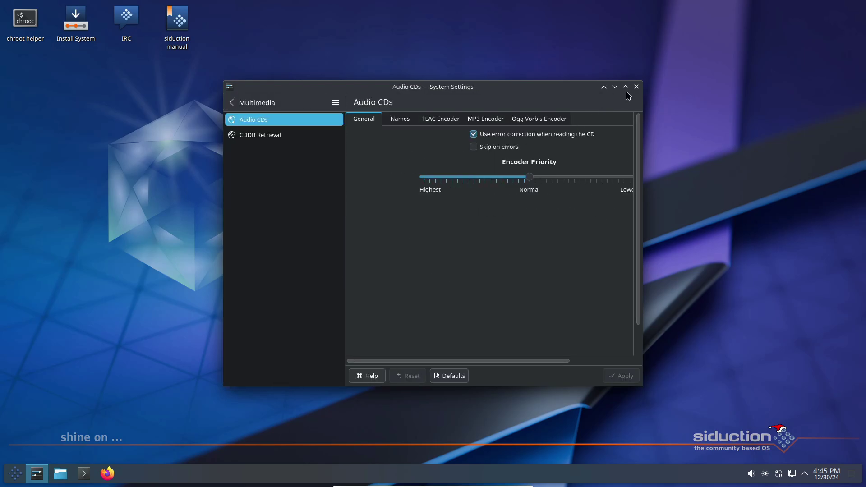
{"action": "key", "text": "ctrl+q"}
Open the Documents folder in Dolphin, then quit Dolphin
{"action": "left_click", "coordinate": [66, 475]}
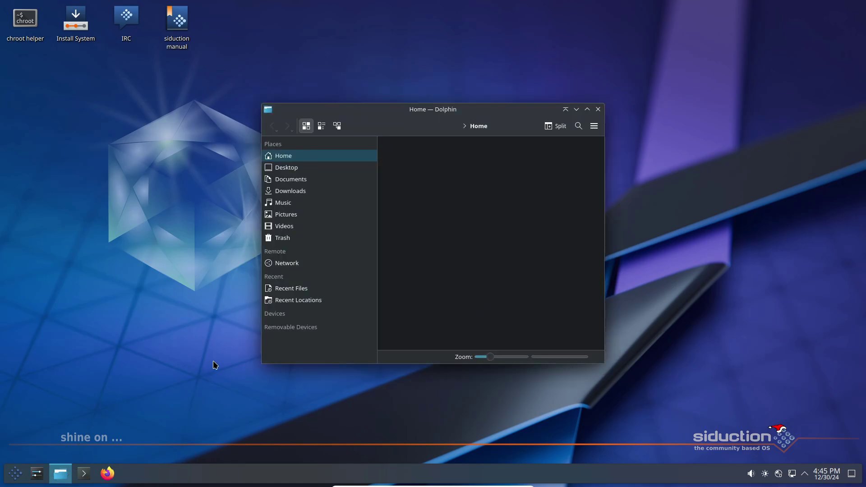
{"action": "left_click", "coordinate": [325, 179]}
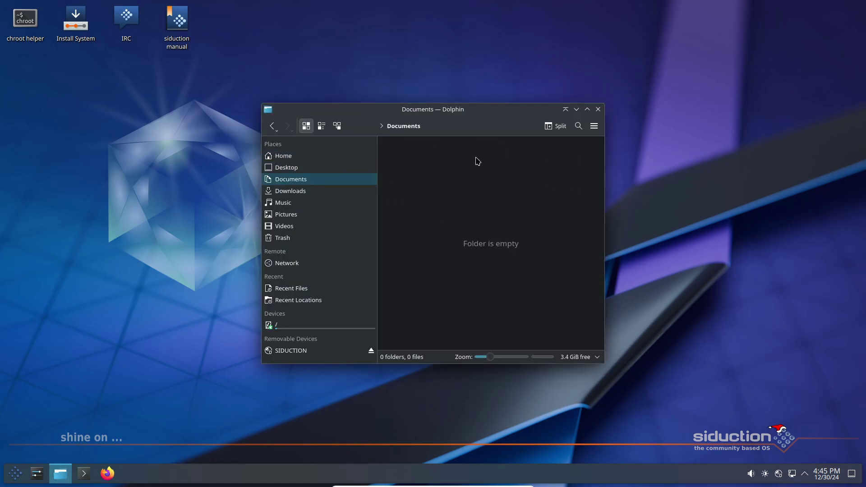
{"action": "key", "text": "ctrl+q"}
Launch Discover from Favorites, view its About page, and close the window
{"action": "left_click", "coordinate": [16, 473]}
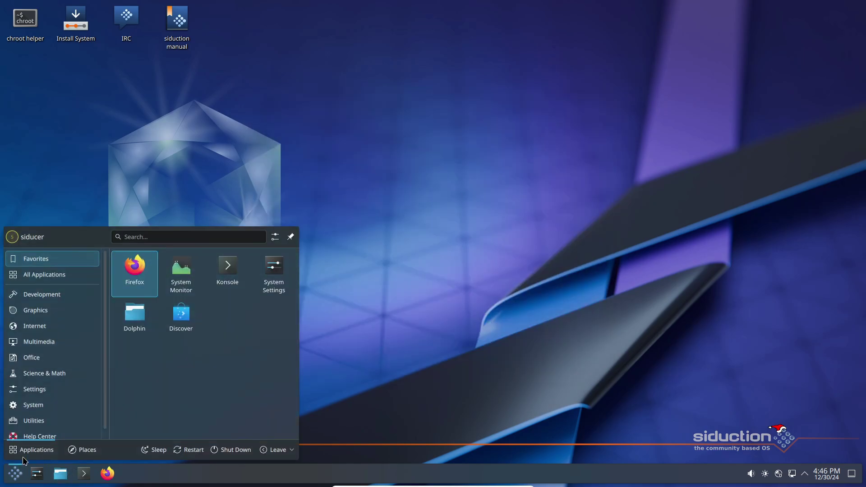
{"action": "left_click", "coordinate": [185, 330]}
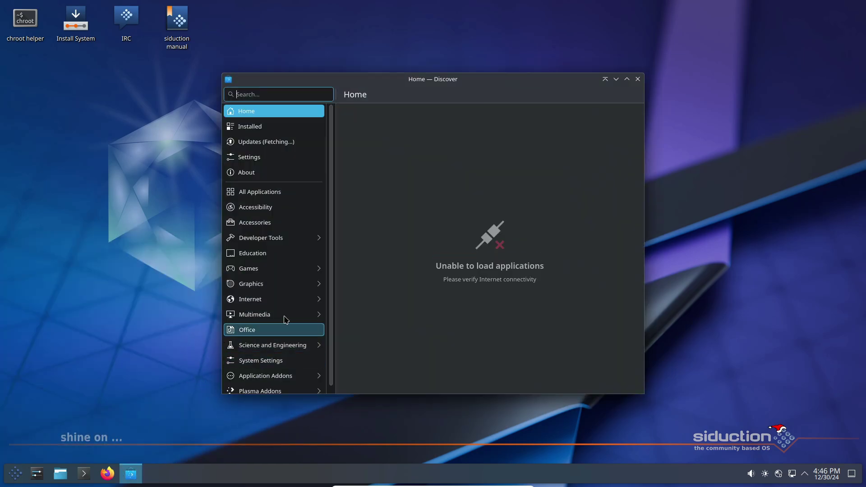
{"action": "left_click", "coordinate": [283, 178]}
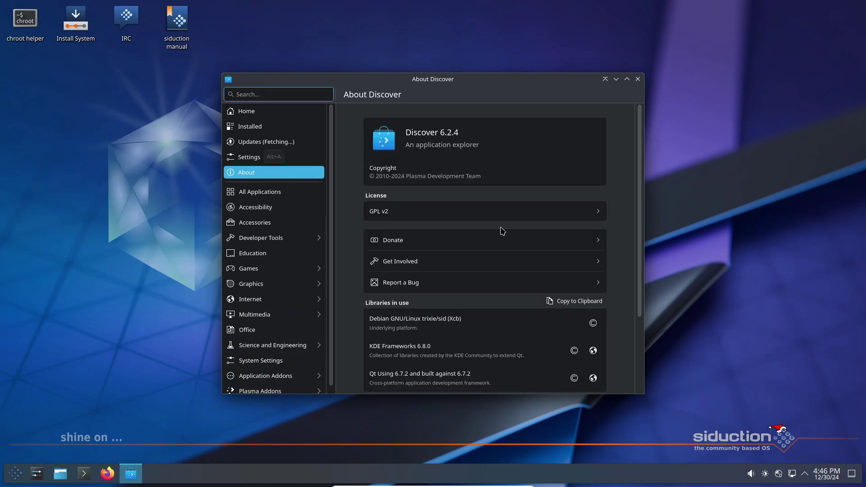
{"action": "scroll", "coordinate": [505, 234], "scroll_direction": "down", "scroll_amount": 5}
{"action": "left_click", "coordinate": [638, 79]}
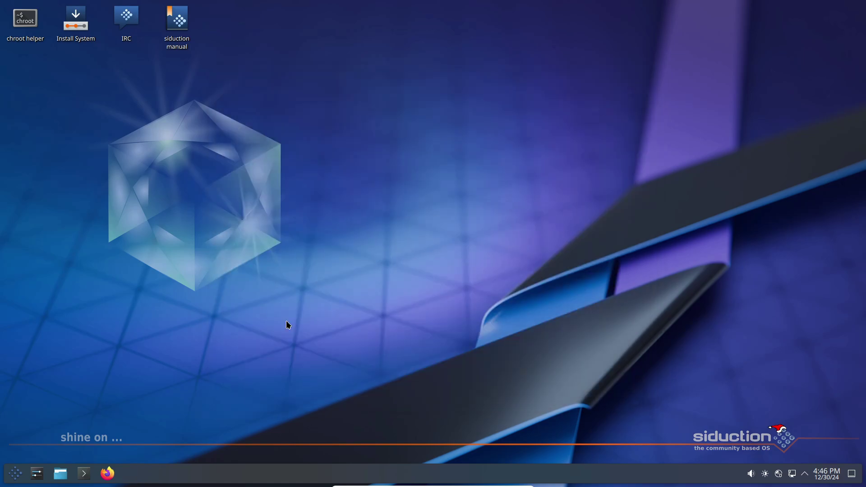
{"action": "left_click", "coordinate": [107, 474]}
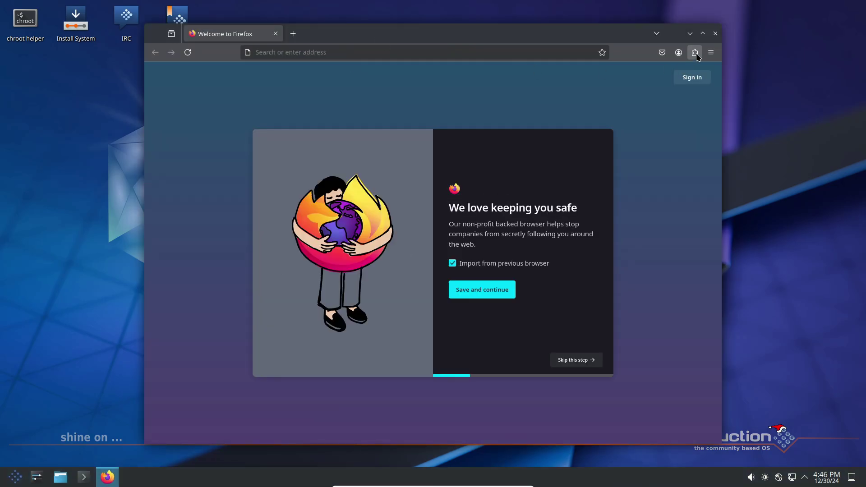
{"action": "left_click", "coordinate": [710, 52]}
{"action": "left_click", "coordinate": [615, 329]}
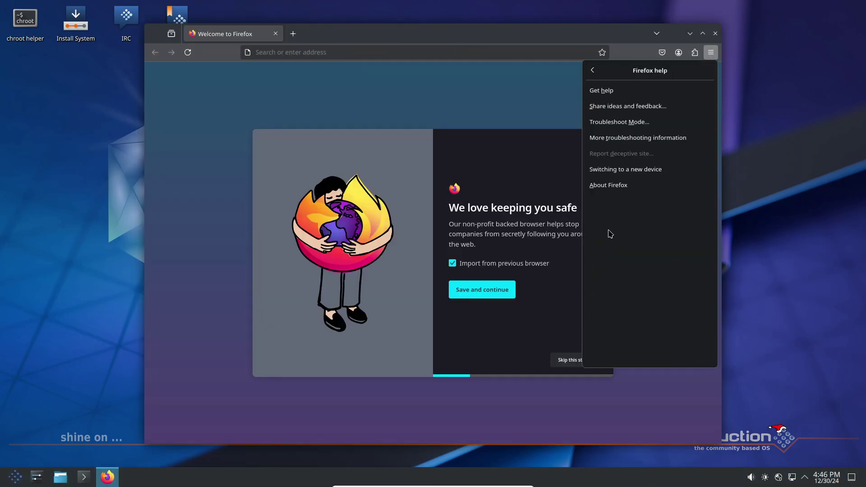
{"action": "left_click", "coordinate": [613, 184]}
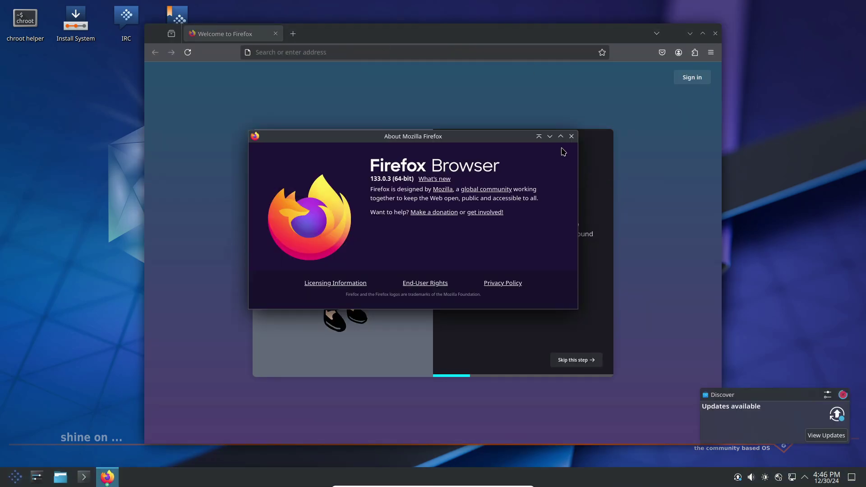
{"action": "left_click", "coordinate": [572, 136]}
Close Firefox, then open and dismiss the desktop context menu
{"action": "left_click", "coordinate": [714, 34]}
{"action": "right_click", "coordinate": [239, 157]}
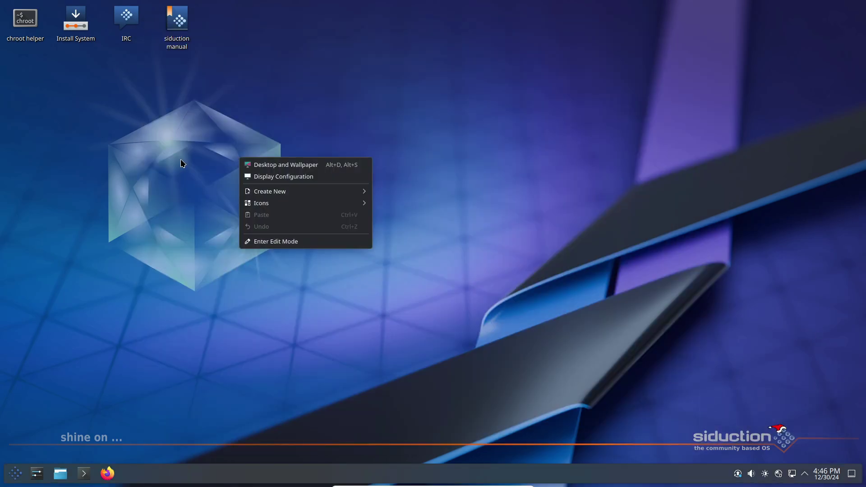
{"action": "key", "text": "Escape"}
View System Monitor's History, Processes and Overview pages, close it, then open the LXQt menu
{"action": "key", "text": "super"}
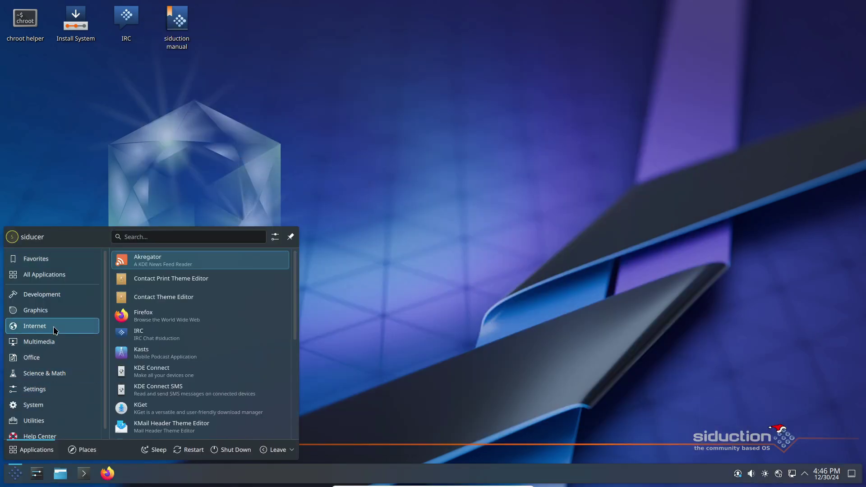
{"action": "left_click", "coordinate": [182, 271]}
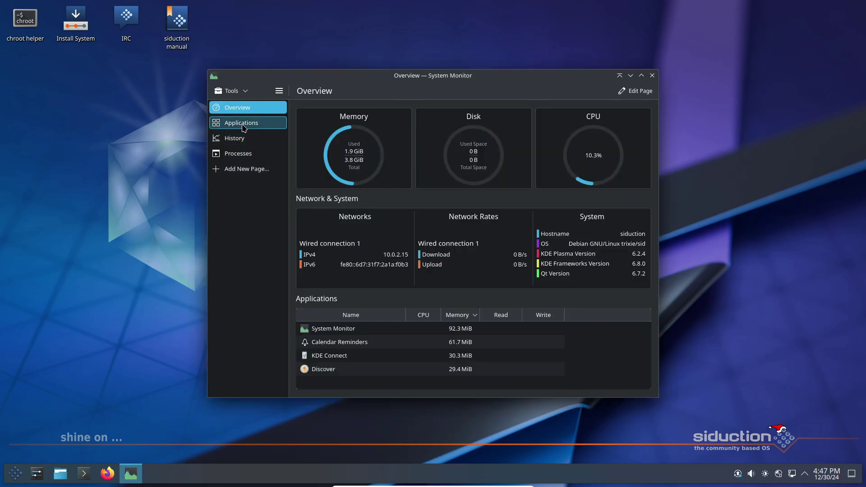
{"action": "left_click", "coordinate": [242, 125]}
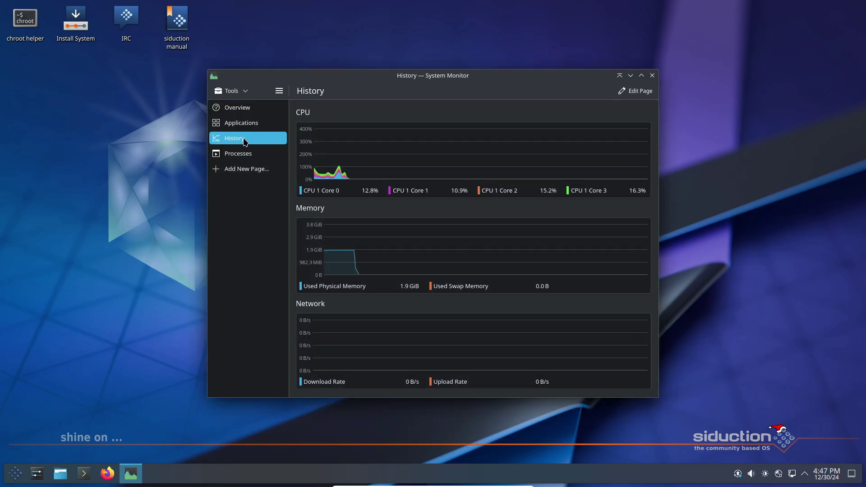
{"action": "left_click", "coordinate": [245, 154]}
{"action": "left_click", "coordinate": [239, 108]}
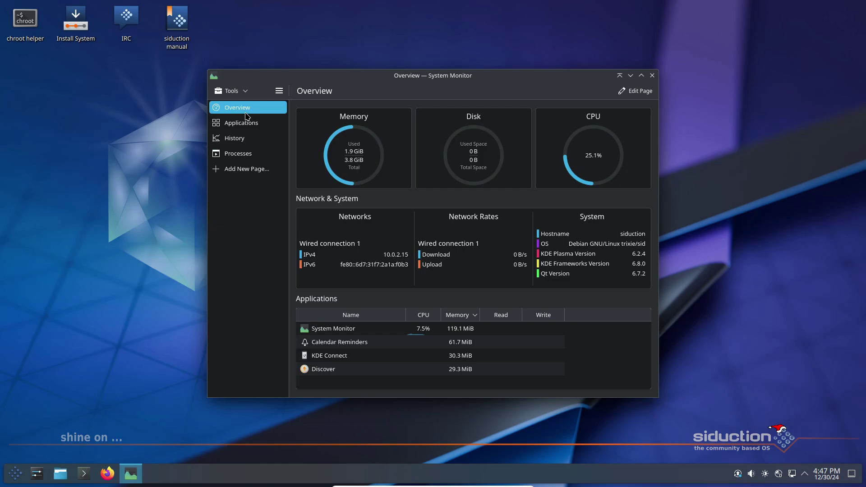
{"action": "left_click", "coordinate": [652, 76]}
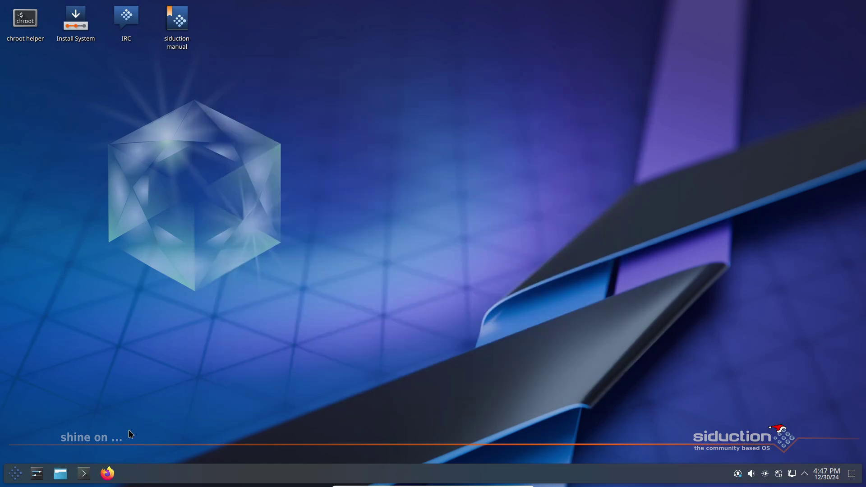
{"action": "left_click", "coordinate": [16, 472]}
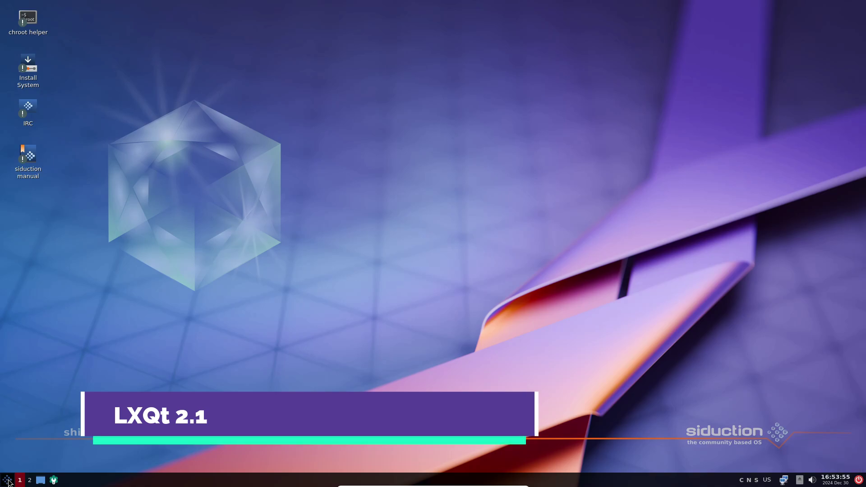
{"action": "left_click", "coordinate": [9, 482]}
{"action": "mouse_move", "coordinate": [36, 329]}
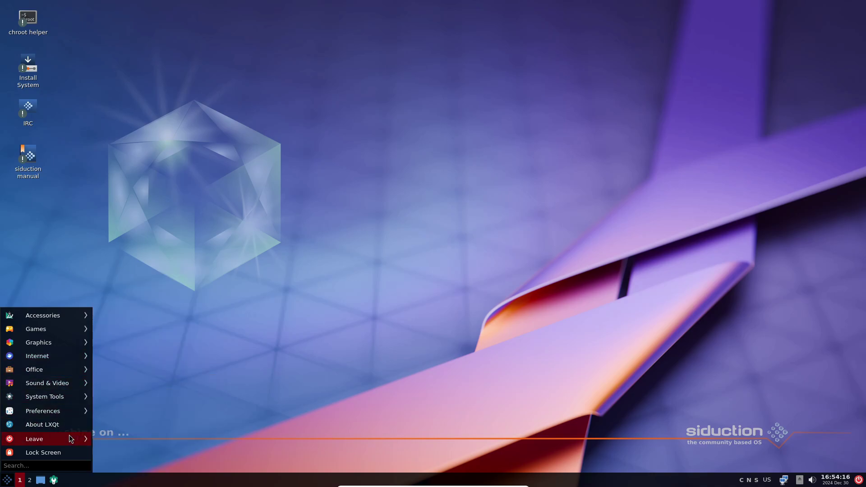
{"action": "mouse_move", "coordinate": [45, 397]}
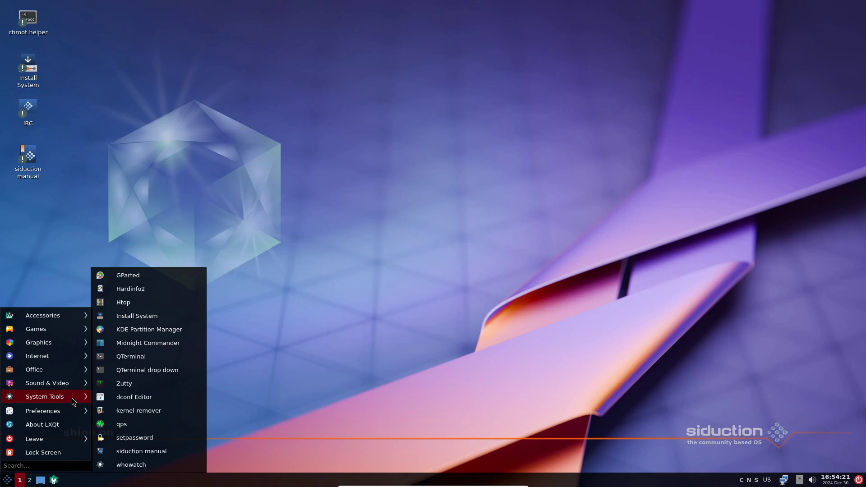
{"action": "left_click", "coordinate": [78, 294]}
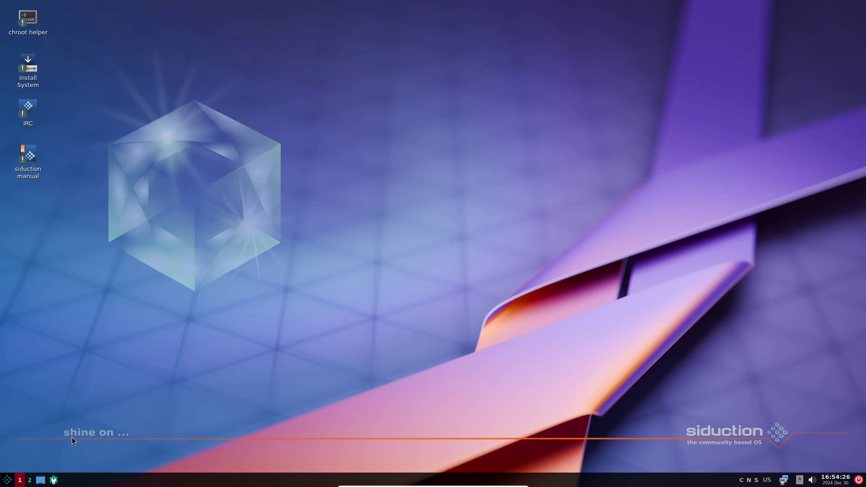
{"action": "scroll", "coordinate": [162, 86], "scroll_direction": "down", "scroll_amount": 3}
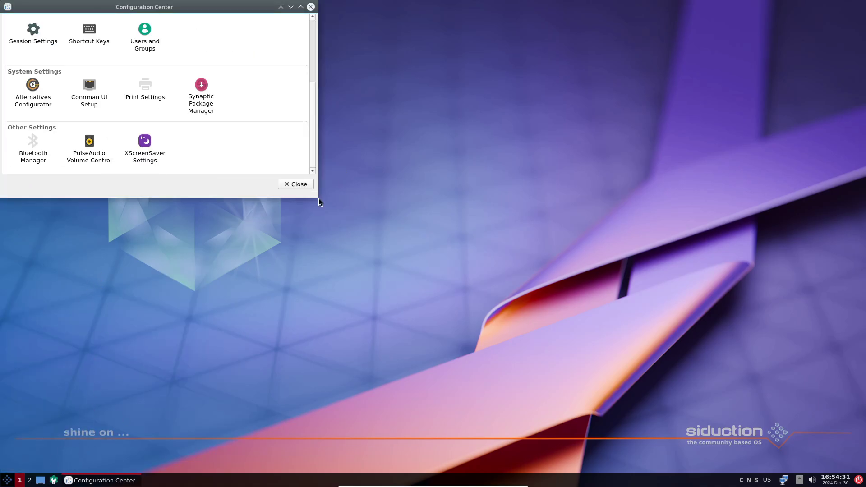
{"action": "scroll", "coordinate": [354, 238], "scroll_direction": "up", "scroll_amount": 2}
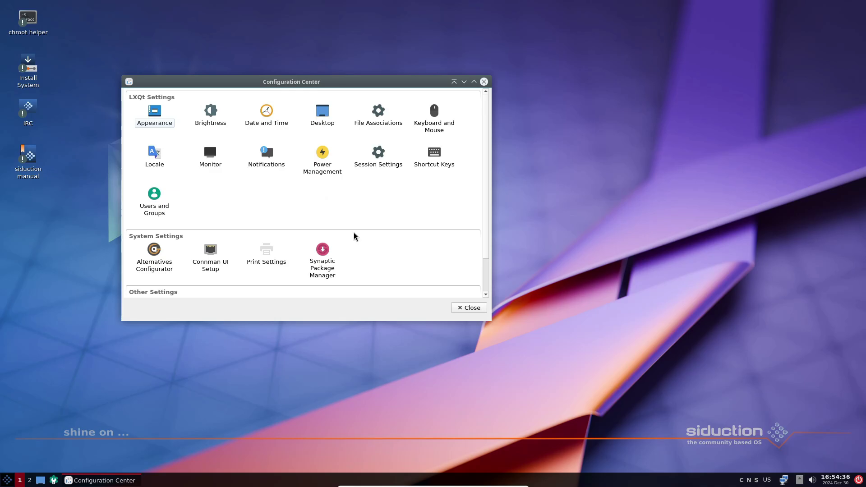
{"action": "left_click", "coordinate": [485, 82]}
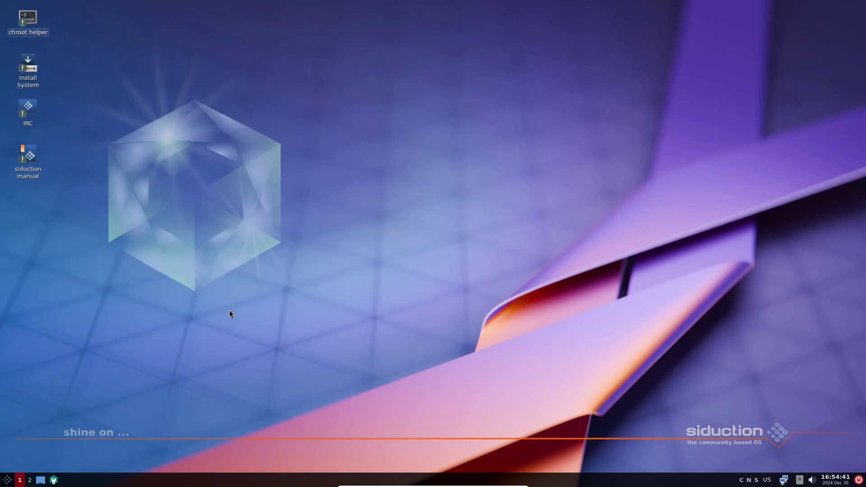
{"action": "left_click", "coordinate": [7, 480]}
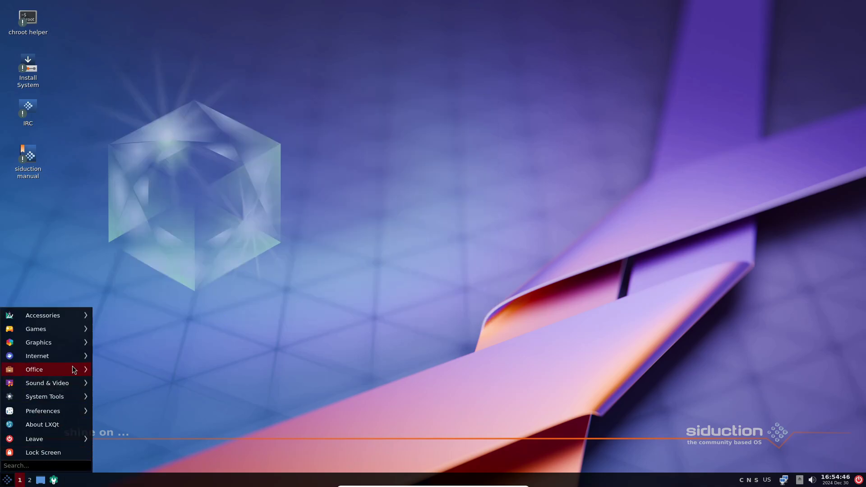
{"action": "left_click", "coordinate": [120, 233]}
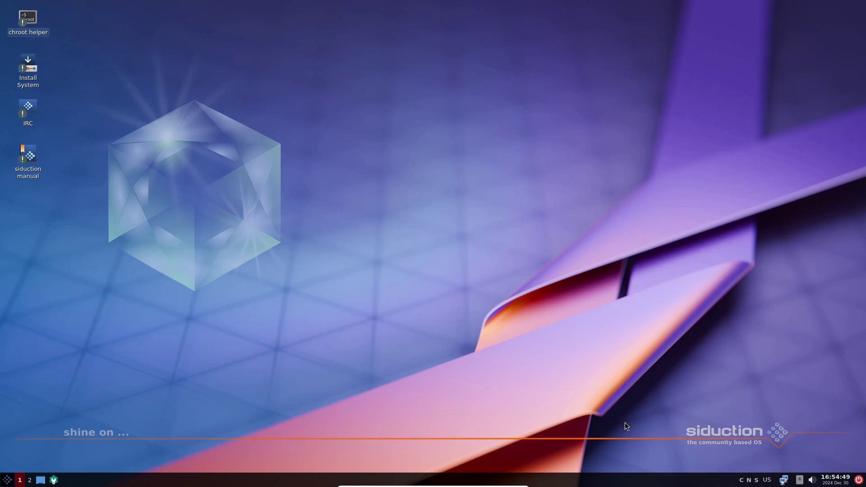
{"action": "left_click", "coordinate": [825, 481]}
{"action": "left_click", "coordinate": [826, 480]}
{"action": "right_click", "coordinate": [279, 259]}
{"action": "left_click", "coordinate": [313, 352]}
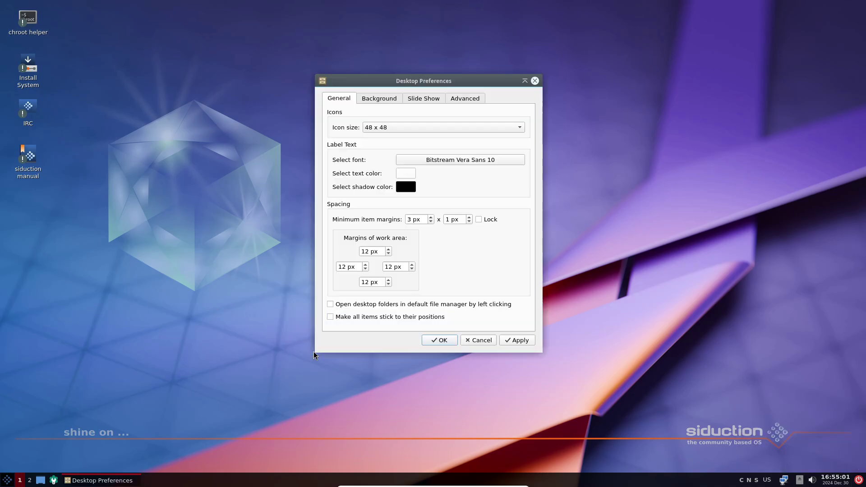
{"action": "left_click", "coordinate": [535, 81]}
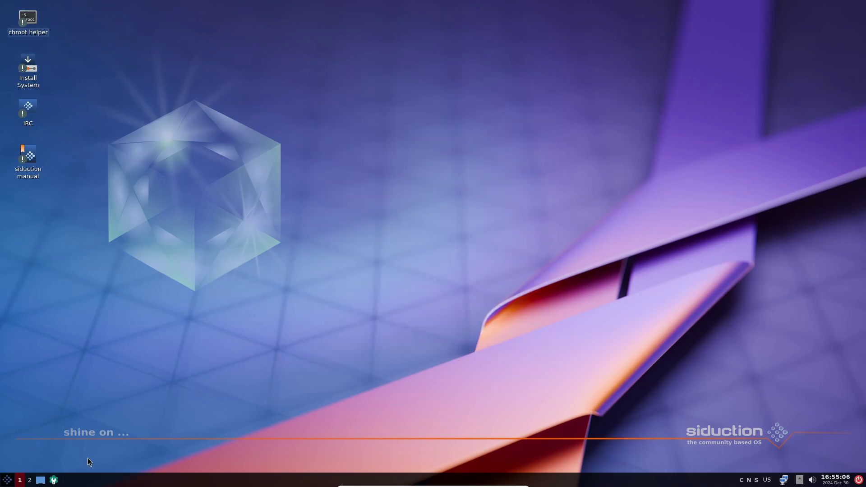
{"action": "left_click", "coordinate": [7, 480]}
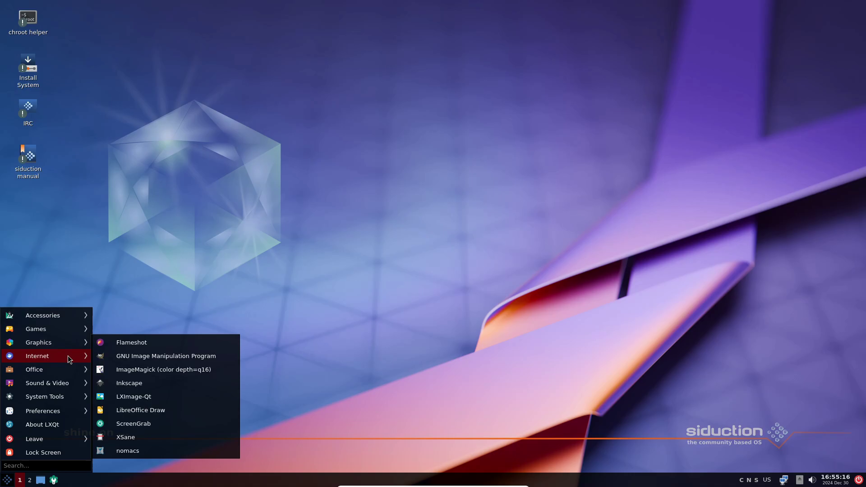
{"action": "mouse_move", "coordinate": [37, 356]}
{"action": "left_click", "coordinate": [151, 383]}
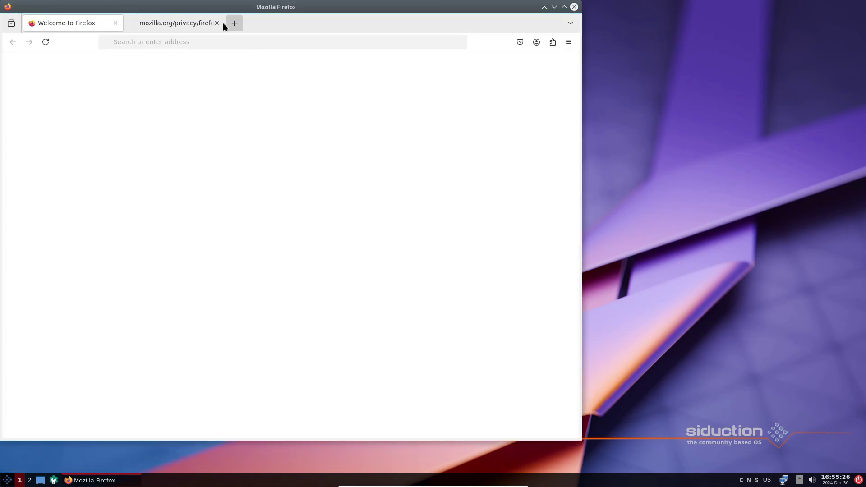
{"action": "left_click", "coordinate": [217, 22]}
{"action": "left_click", "coordinate": [568, 42]}
{"action": "left_click", "coordinate": [501, 312]}
{"action": "left_click", "coordinate": [475, 169]}
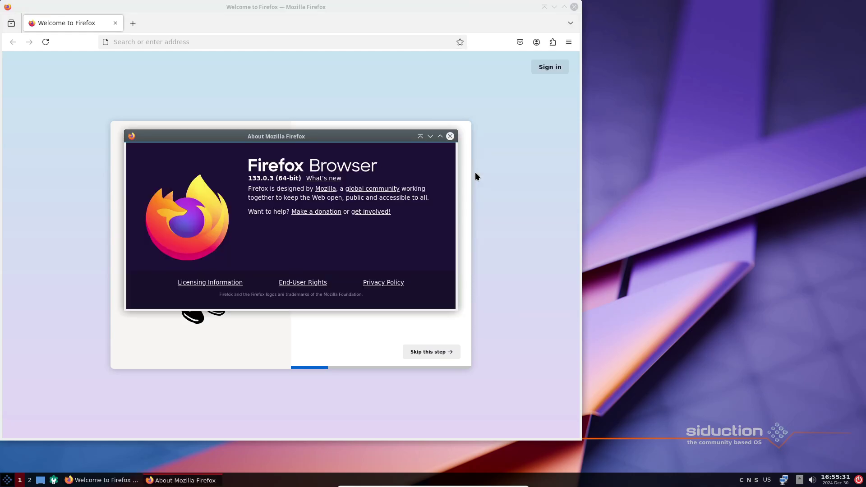
{"action": "left_click", "coordinate": [448, 135]}
{"action": "left_click", "coordinate": [574, 7]}
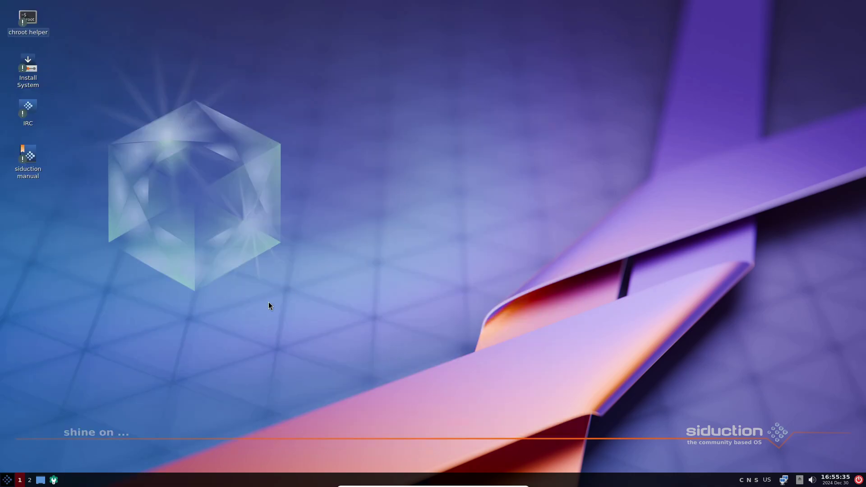
{"action": "left_click", "coordinate": [9, 480]}
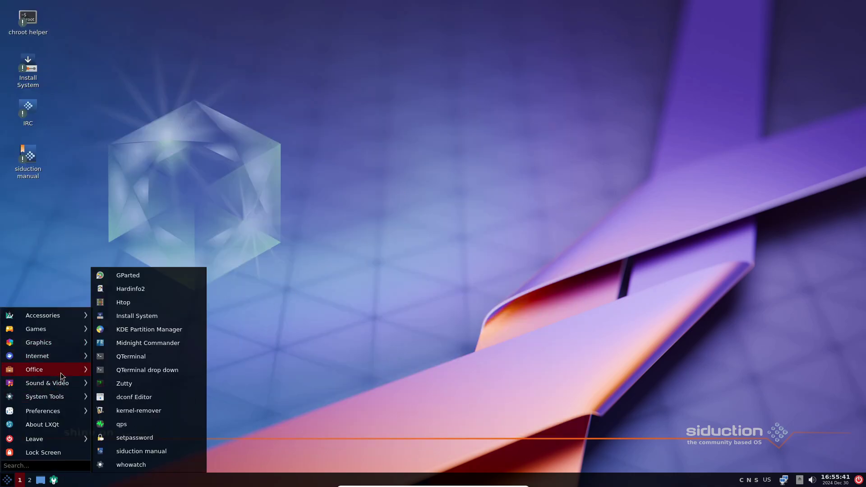
{"action": "left_click", "coordinate": [143, 373]}
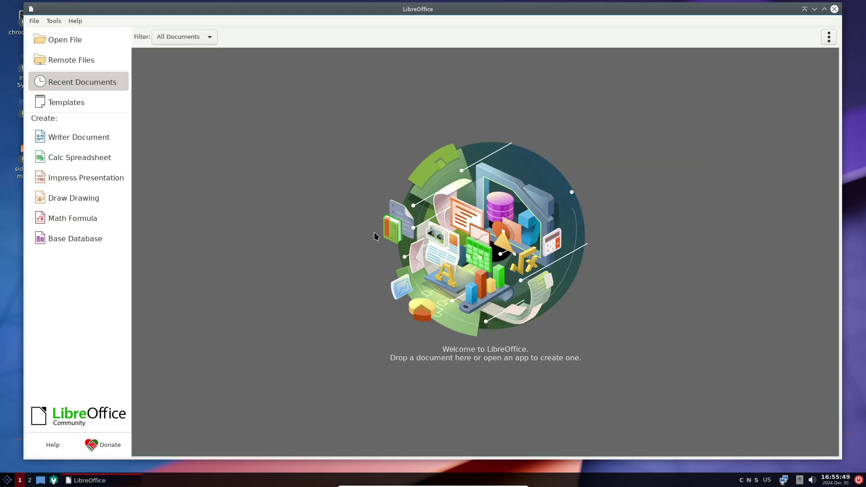
{"action": "left_click", "coordinate": [76, 20]}
{"action": "left_click", "coordinate": [117, 136]}
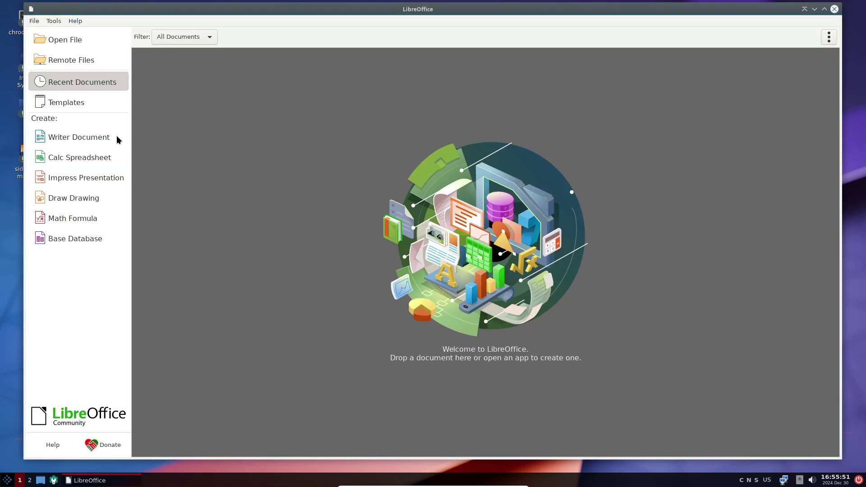
{"action": "left_click", "coordinate": [625, 139]}
{"action": "key", "text": "ctrl+q"}
{"action": "right_click", "coordinate": [279, 228]}
View the Thanks and About tabs of About LXQt, close it, and reopen the menu
{"action": "left_click", "coordinate": [248, 242]}
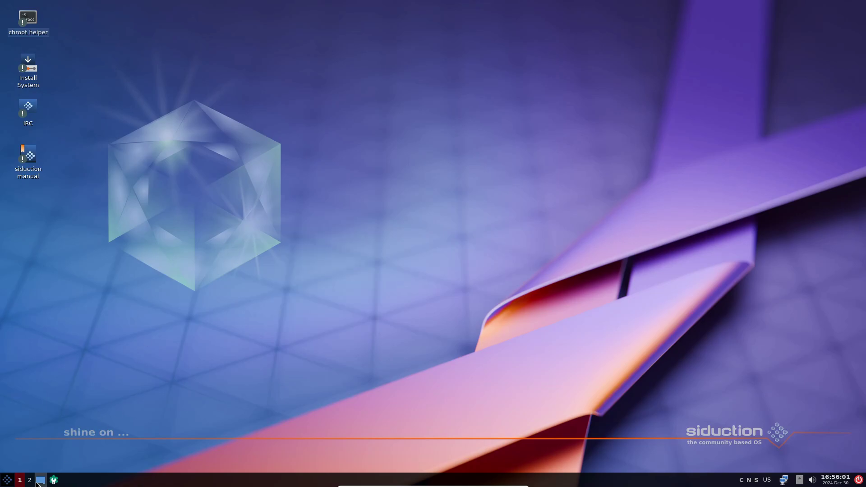
{"action": "left_click", "coordinate": [7, 480]}
{"action": "left_click", "coordinate": [34, 425]}
{"action": "left_click", "coordinate": [369, 167]}
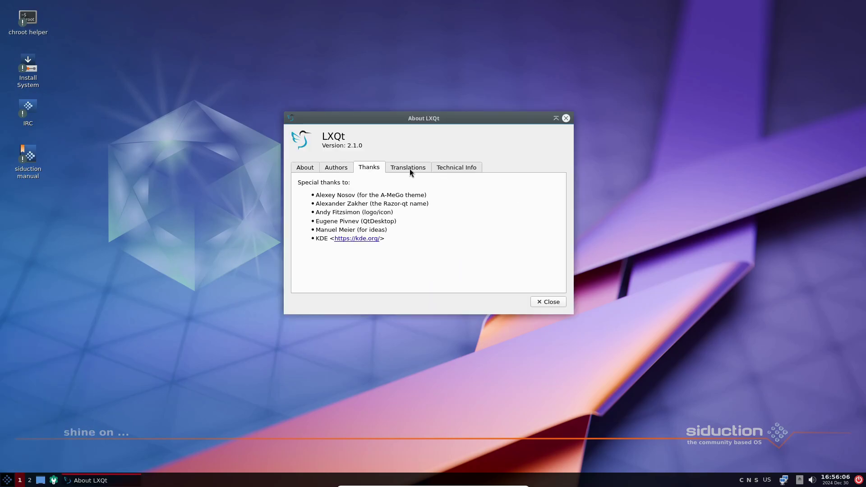
{"action": "key", "text": "Left"}
{"action": "key", "text": "Left"}
{"action": "key", "text": "Escape"}
{"action": "left_click", "coordinate": [7, 480]}
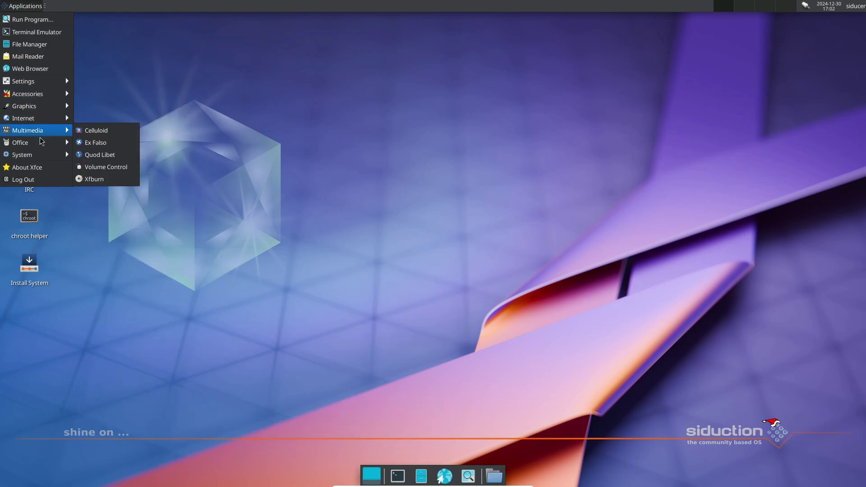
{"action": "mouse_move", "coordinate": [22, 155]}
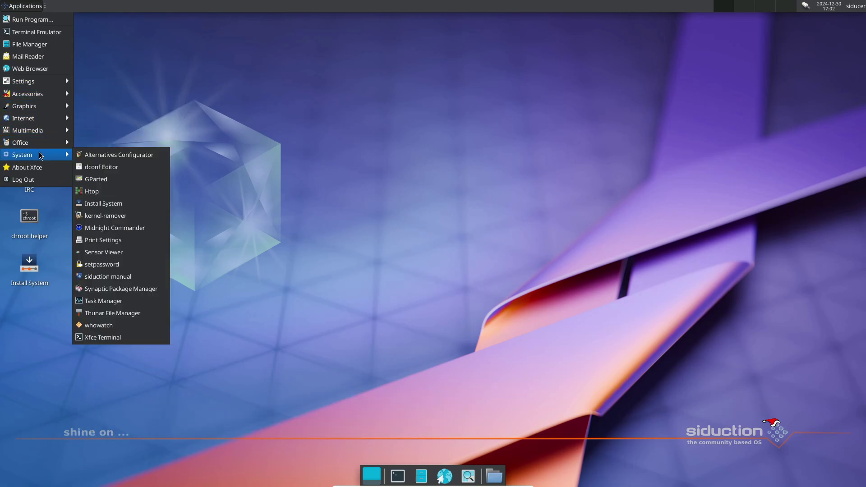
Browse the About Xfce dialog's tabs, including Credits, then close it
{"action": "left_click", "coordinate": [27, 167]}
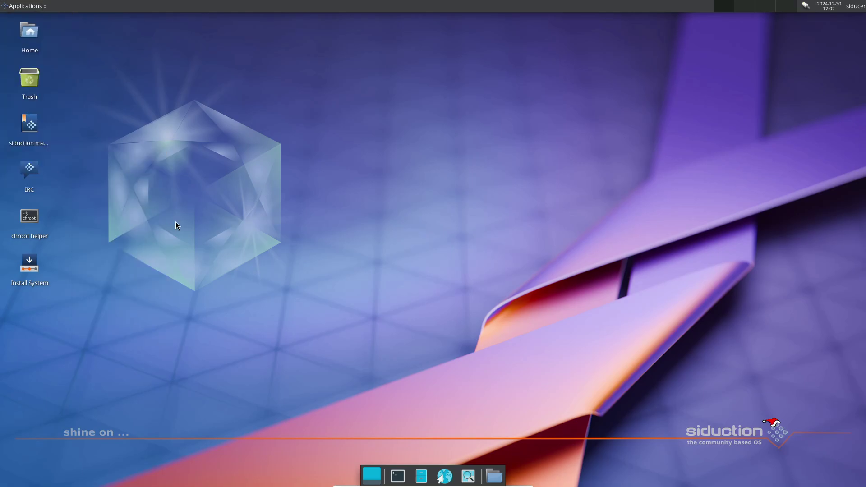
{"action": "left_click", "coordinate": [360, 130]}
{"action": "left_click", "coordinate": [392, 129]}
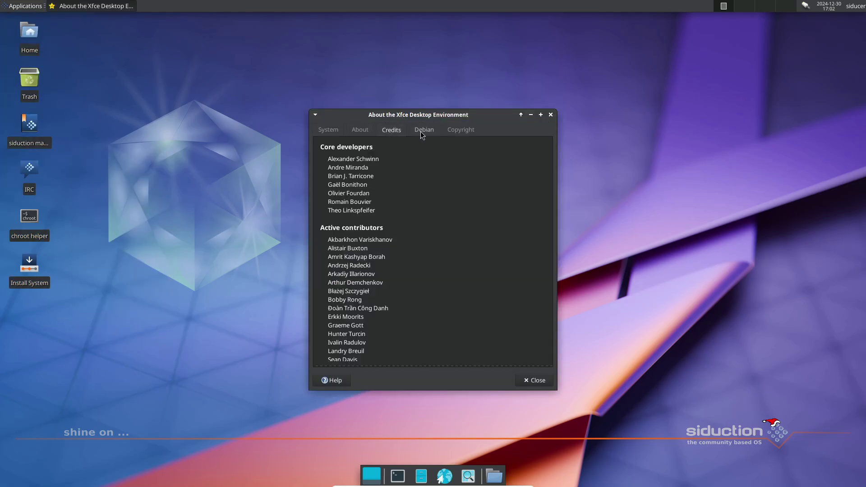
{"action": "left_click", "coordinate": [360, 130]}
{"action": "left_click", "coordinate": [329, 130]}
{"action": "left_click", "coordinate": [535, 380]}
Open and close the Applications menu, then show the December 2024 clock calendar
{"action": "left_click", "coordinate": [27, 7]}
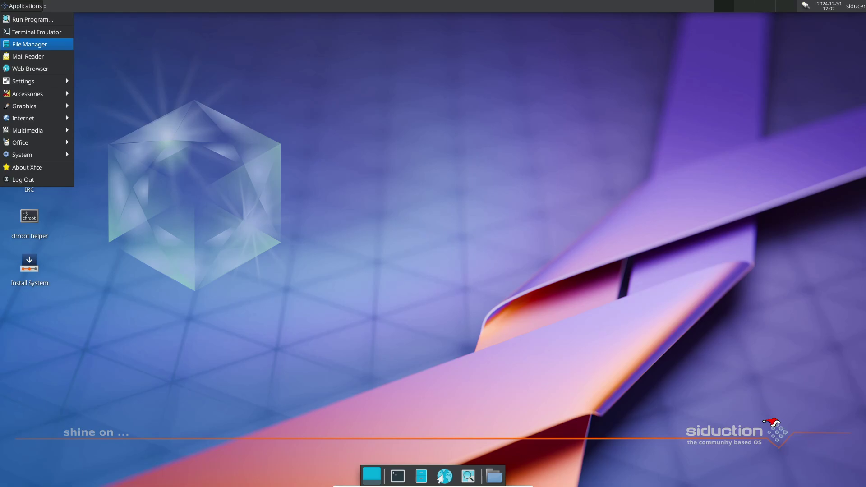
{"action": "left_click", "coordinate": [741, 45]}
{"action": "left_click", "coordinate": [831, 8]}
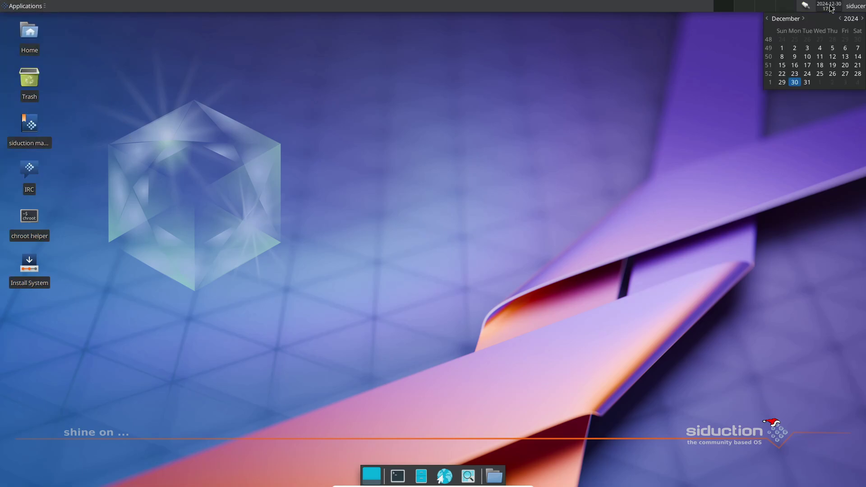